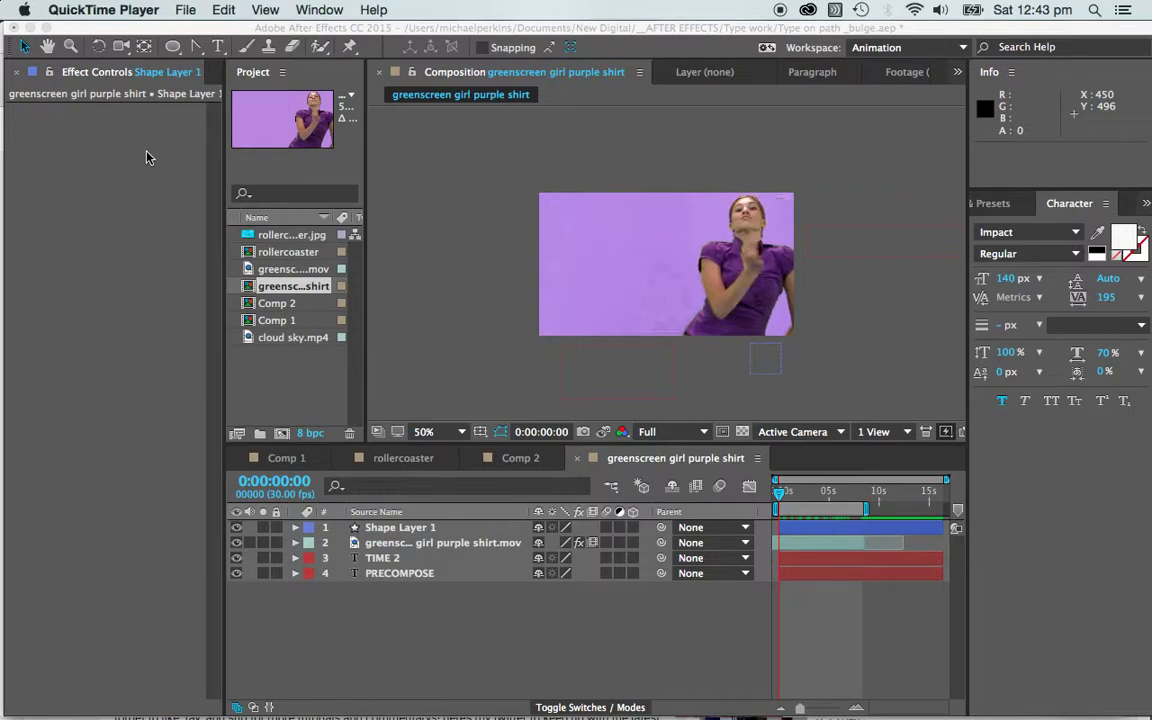
- Scrub and play a preview of the dancer animation
click(779, 500)
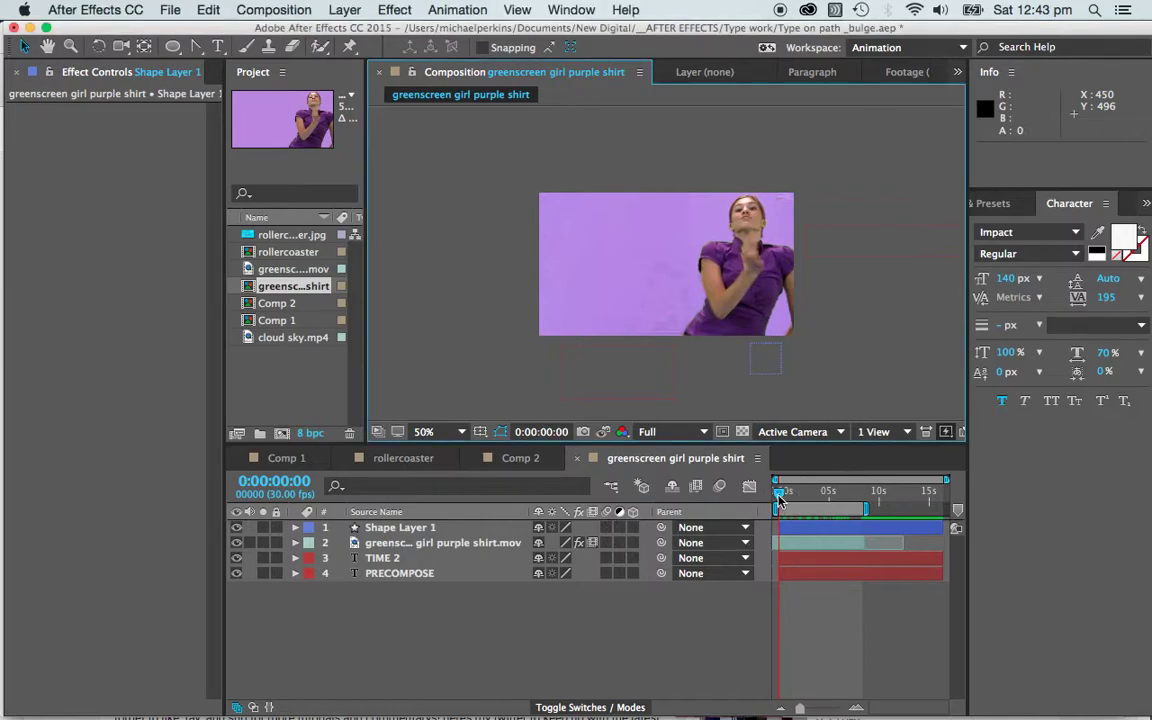
mouse_move(779, 500)
mouse_down()
mouse_move(859, 500)
mouse_move(778, 501)
mouse_up()
key(space)
key(space)
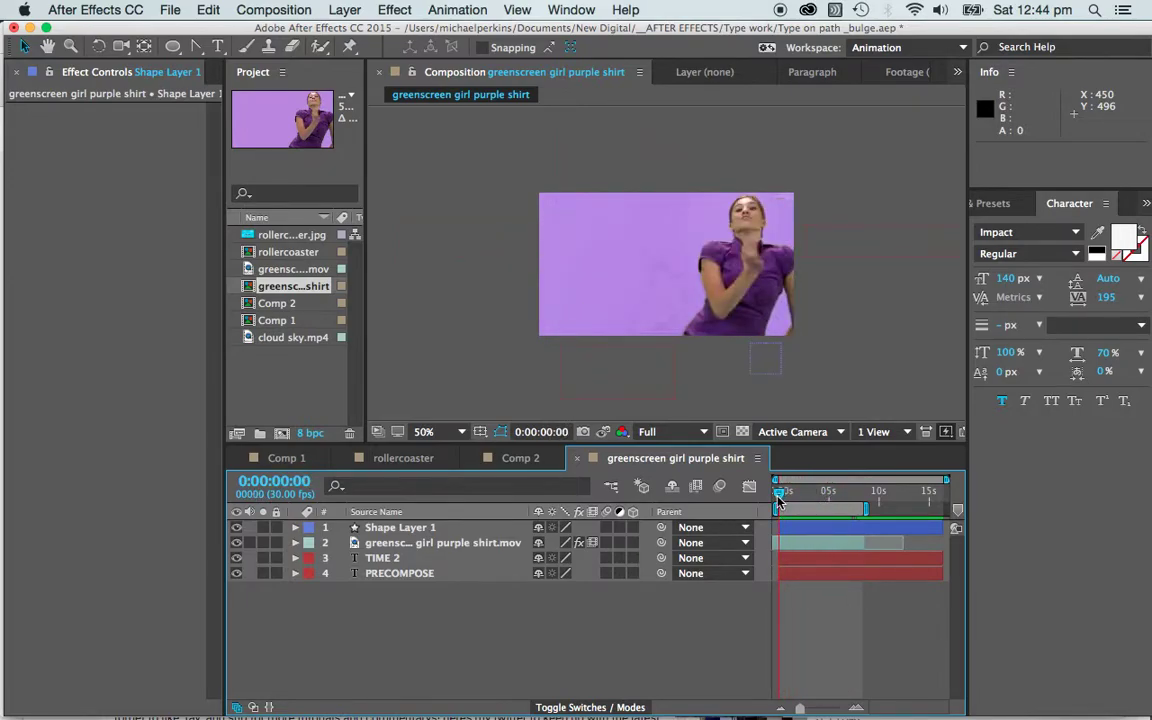
- Select all four dancer layers and start pre-composing them into Pre-comp 1
click(441, 576)
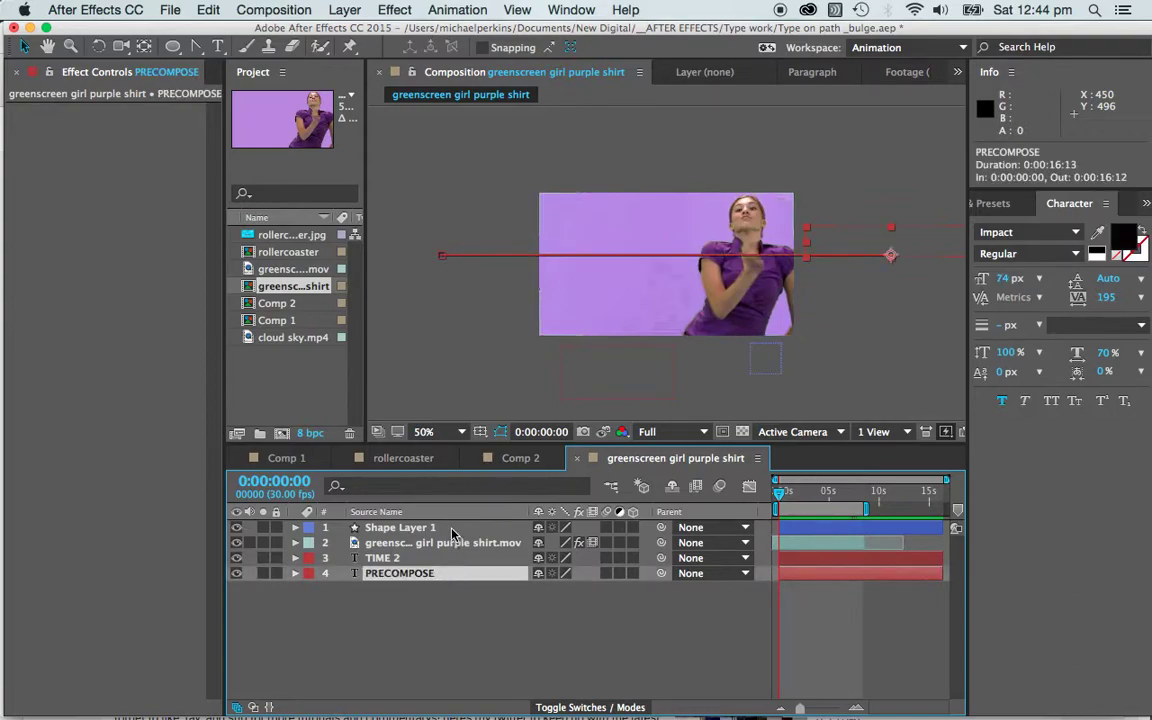
shift+click(469, 534)
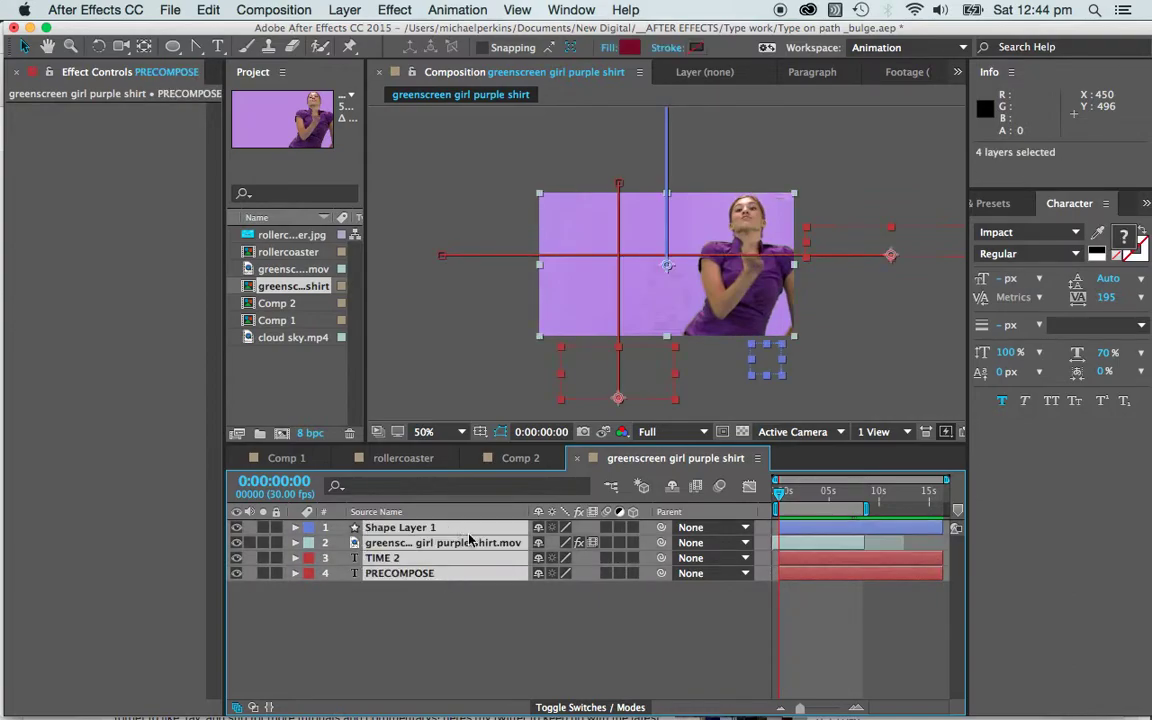
click(345, 10)
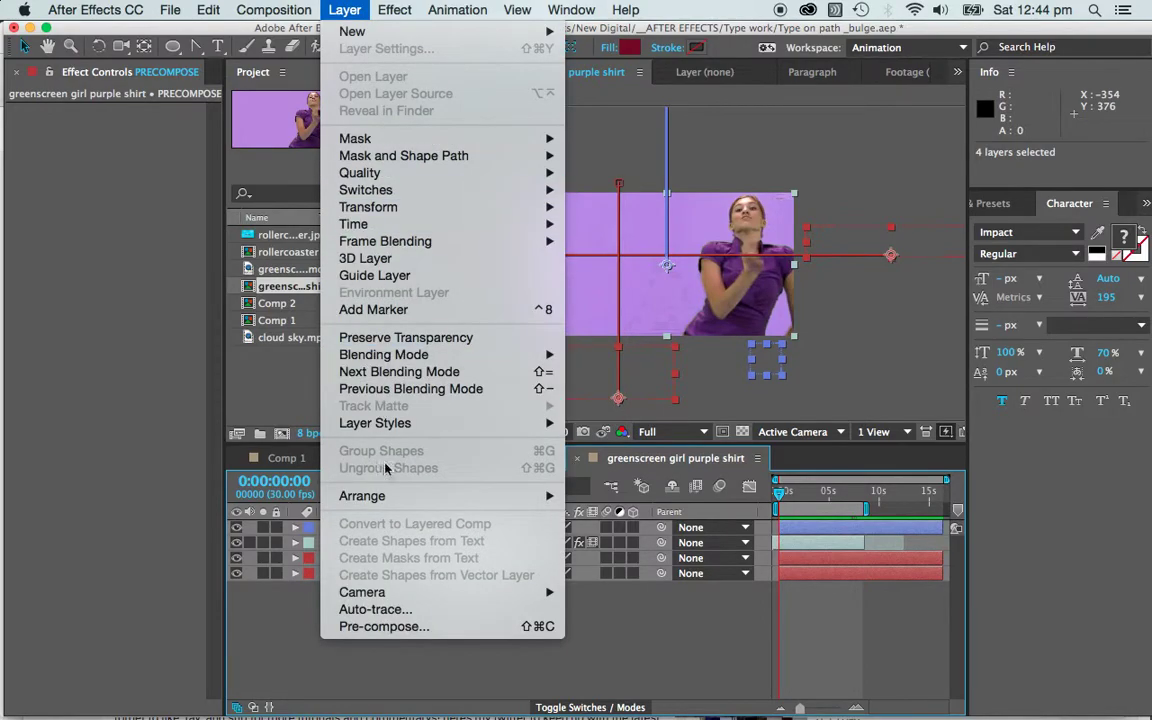
click(406, 627)
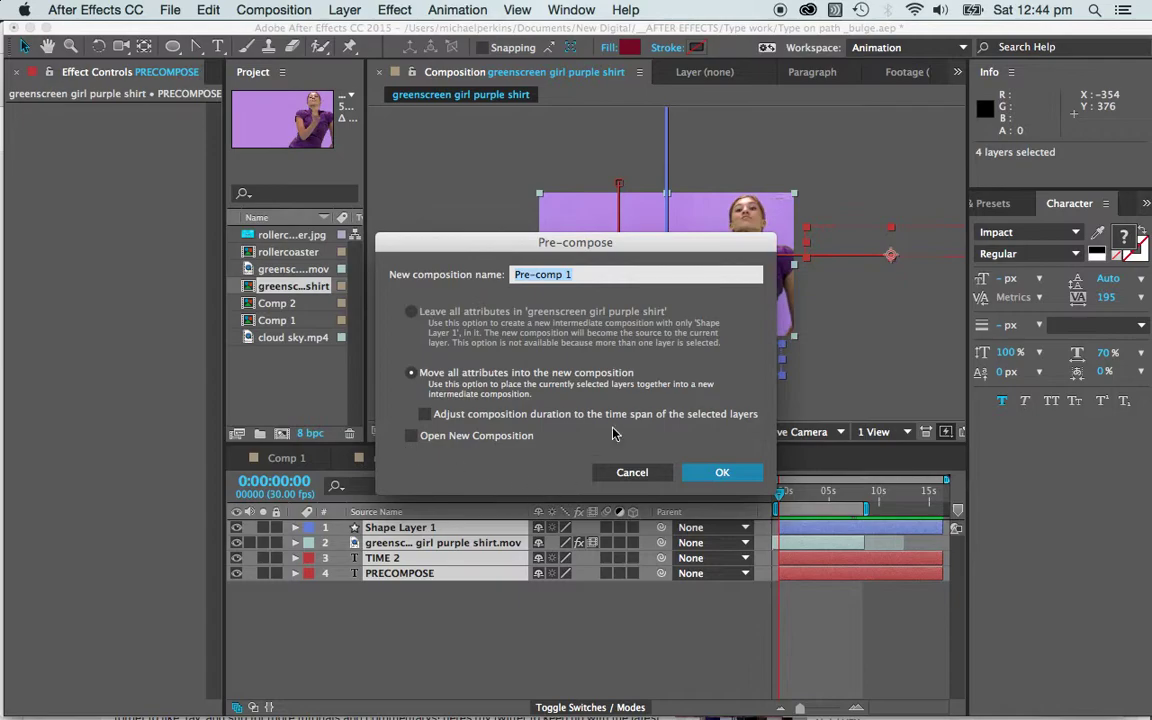
- Confirm Pre-comp 1, then scrub the timeline to check the single combined layer still animates
click(710, 480)
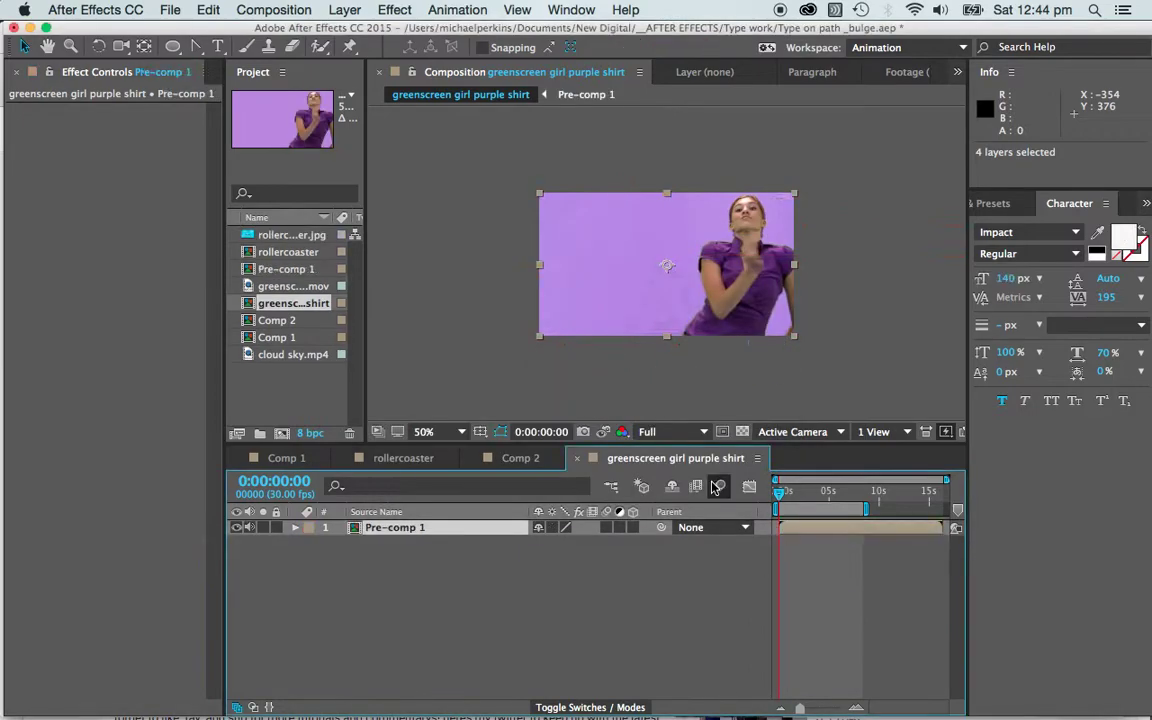
click(500, 383)
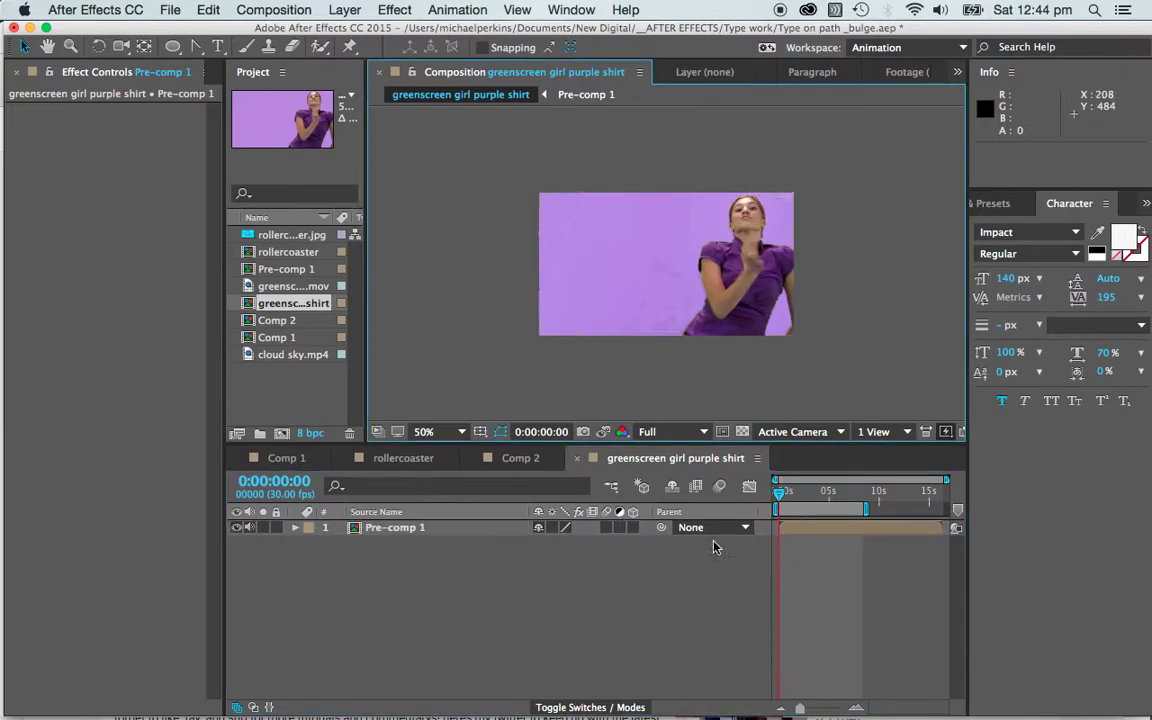
click(399, 581)
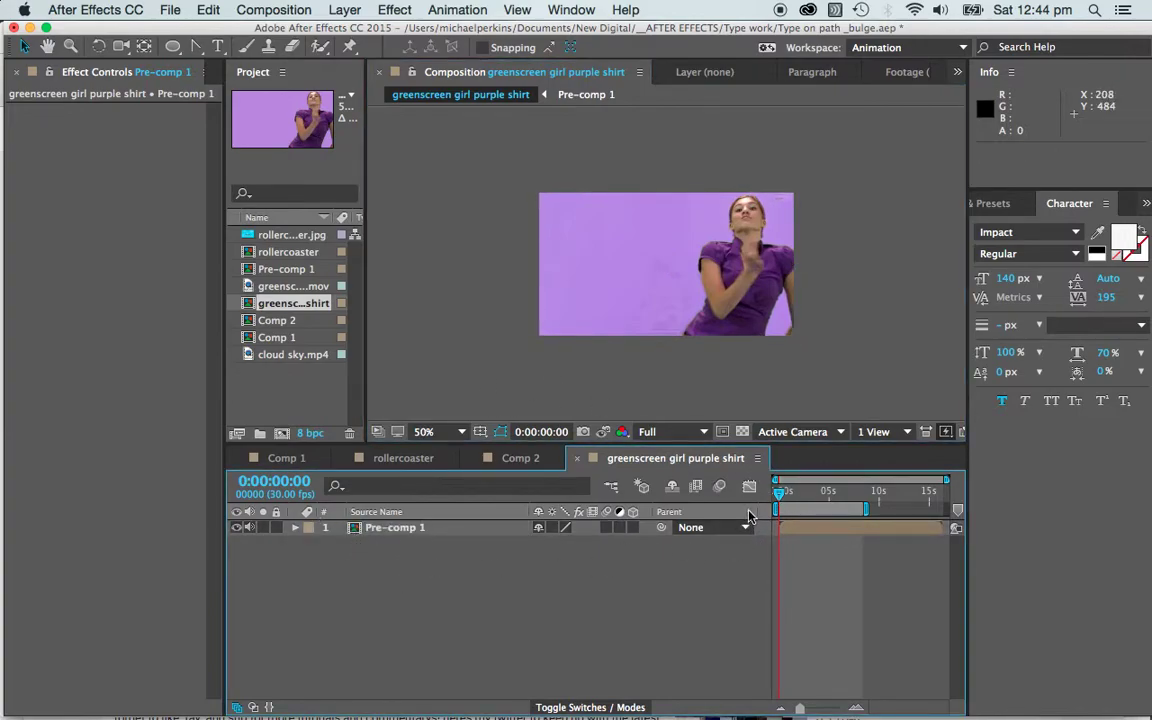
drag(780, 494, 815, 497)
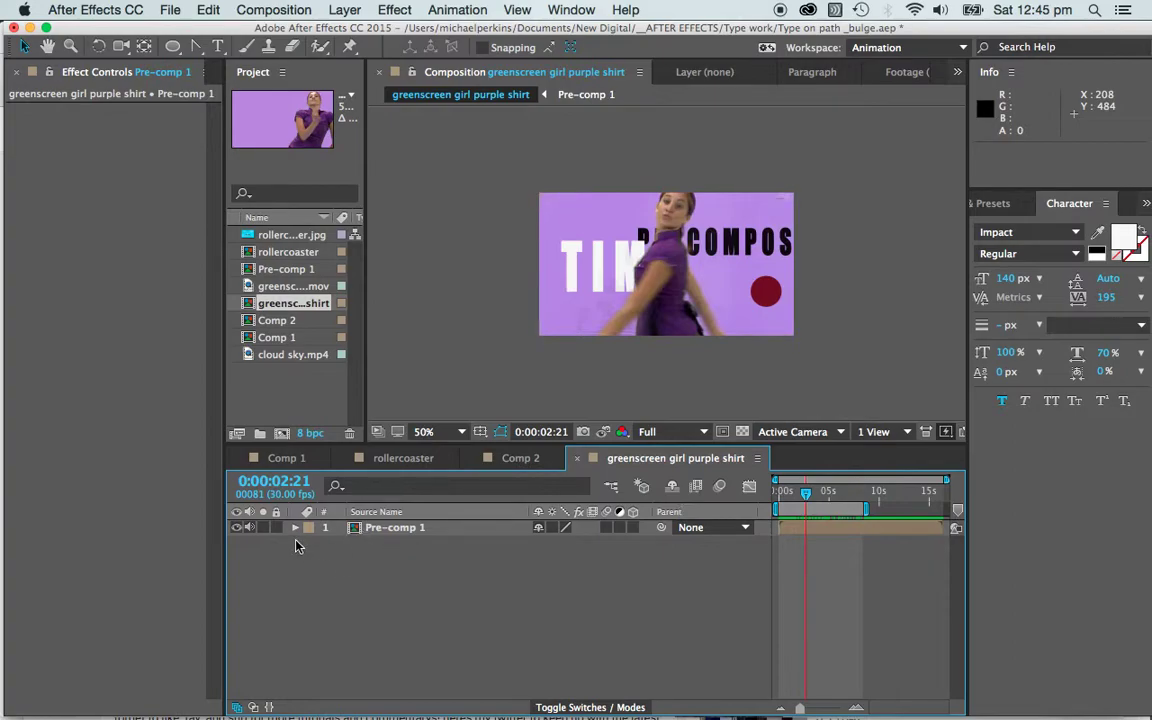
- Inside Pre-comp 1, move the red circle lower in the frame and scrub to check it
double_click(356, 532)
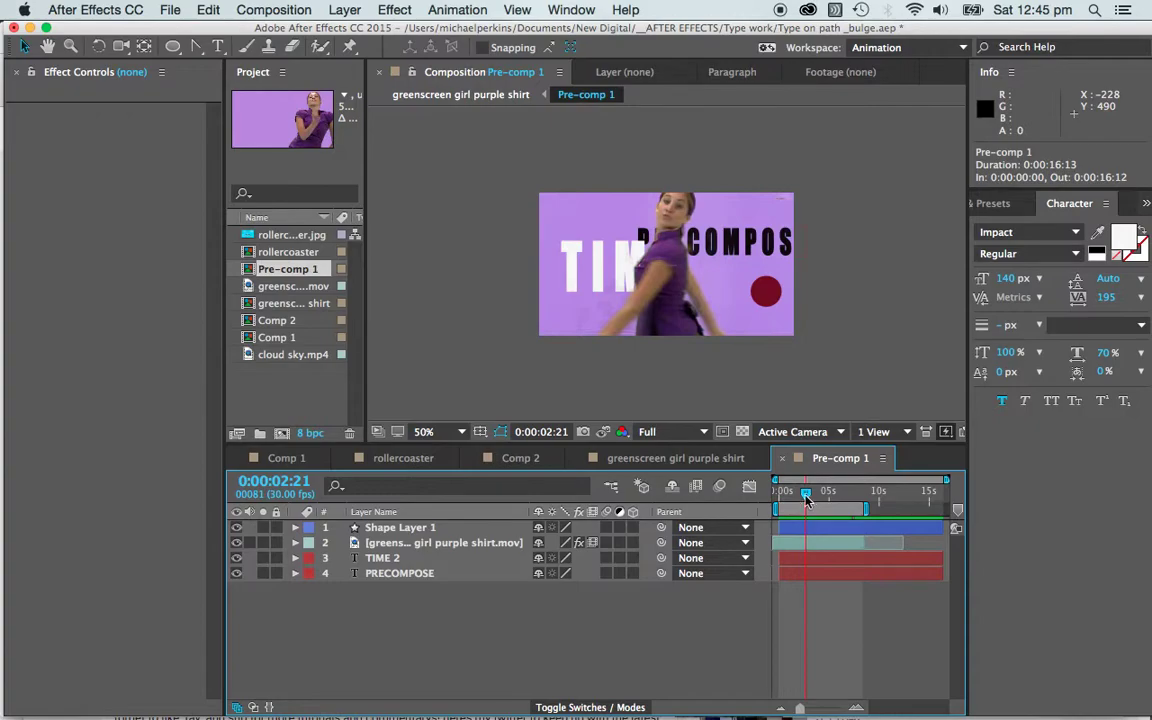
mouse_move(806, 499)
mouse_down()
mouse_move(820, 499)
mouse_move(810, 502)
mouse_up()
drag(768, 290, 770, 326)
drag(801, 491, 716, 505)
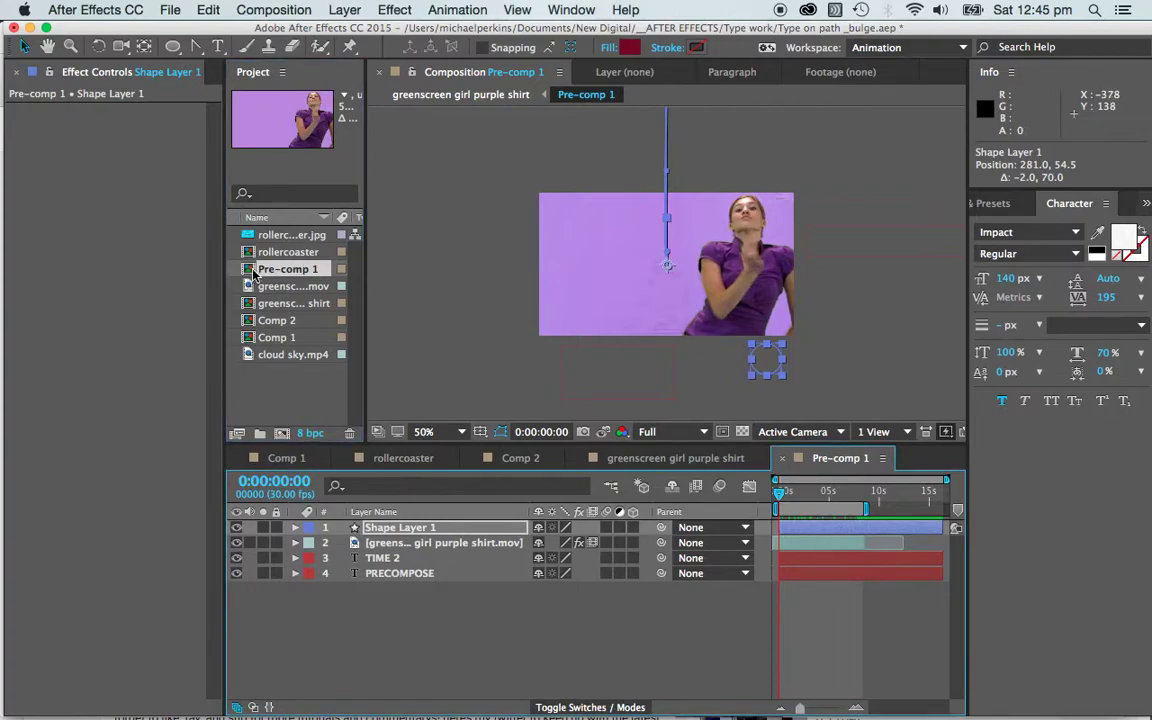
- Switch to the Comp 2 rollercoaster composition
click(257, 340)
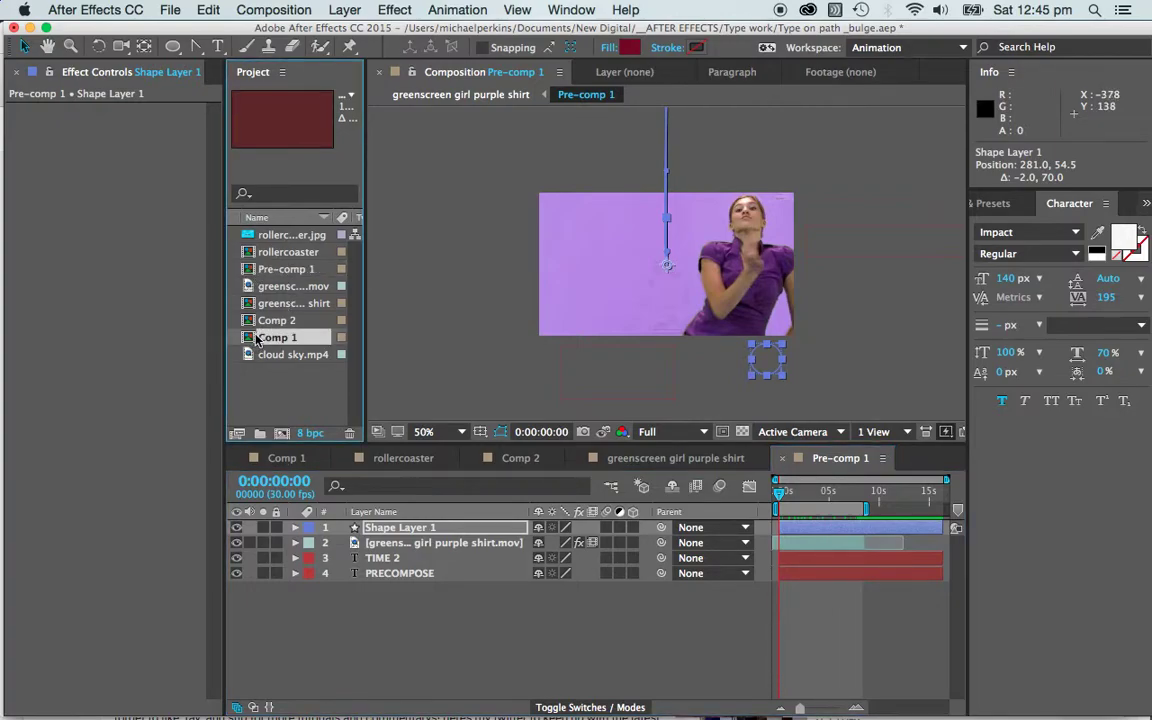
click(476, 409)
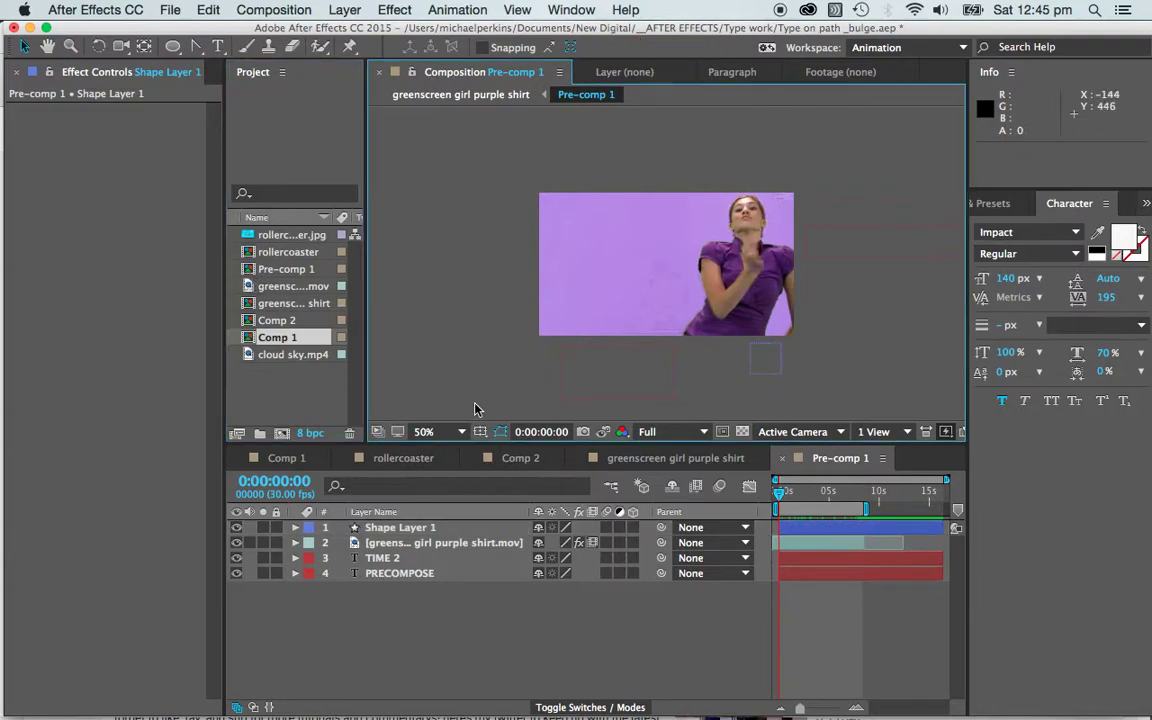
click(522, 459)
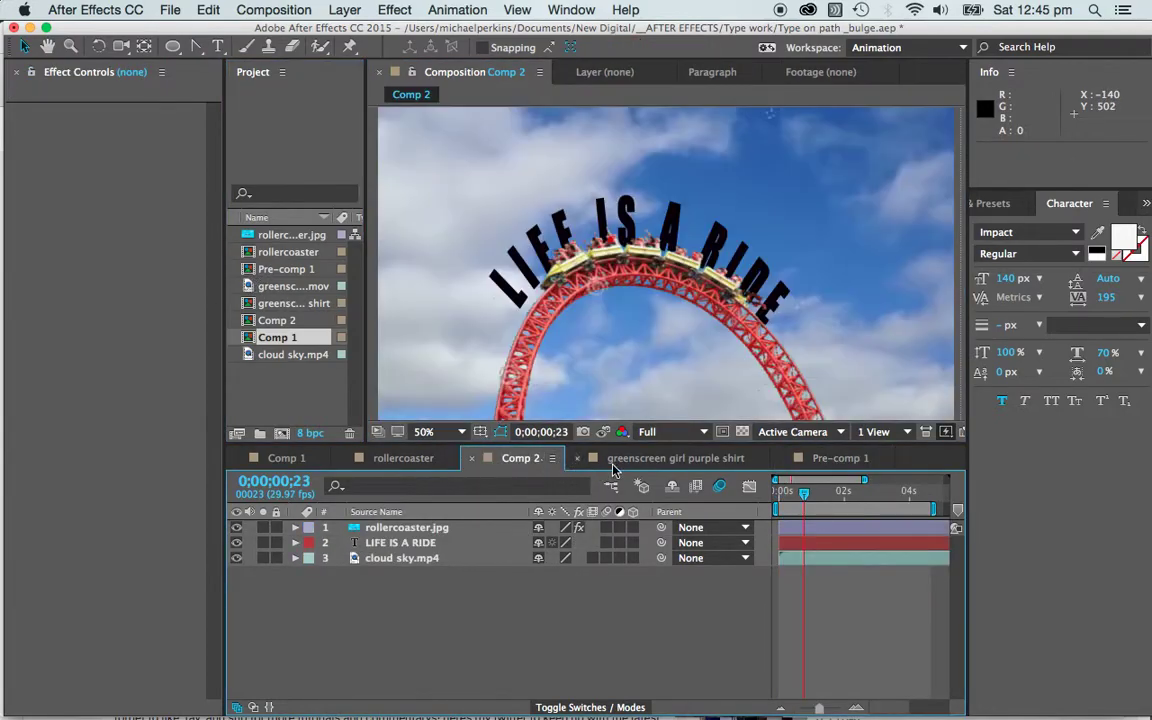
- Back in the greenscreen girl purple shirt composition, duplicate the Pre-comp 1 layer with Cmd+D
click(622, 460)
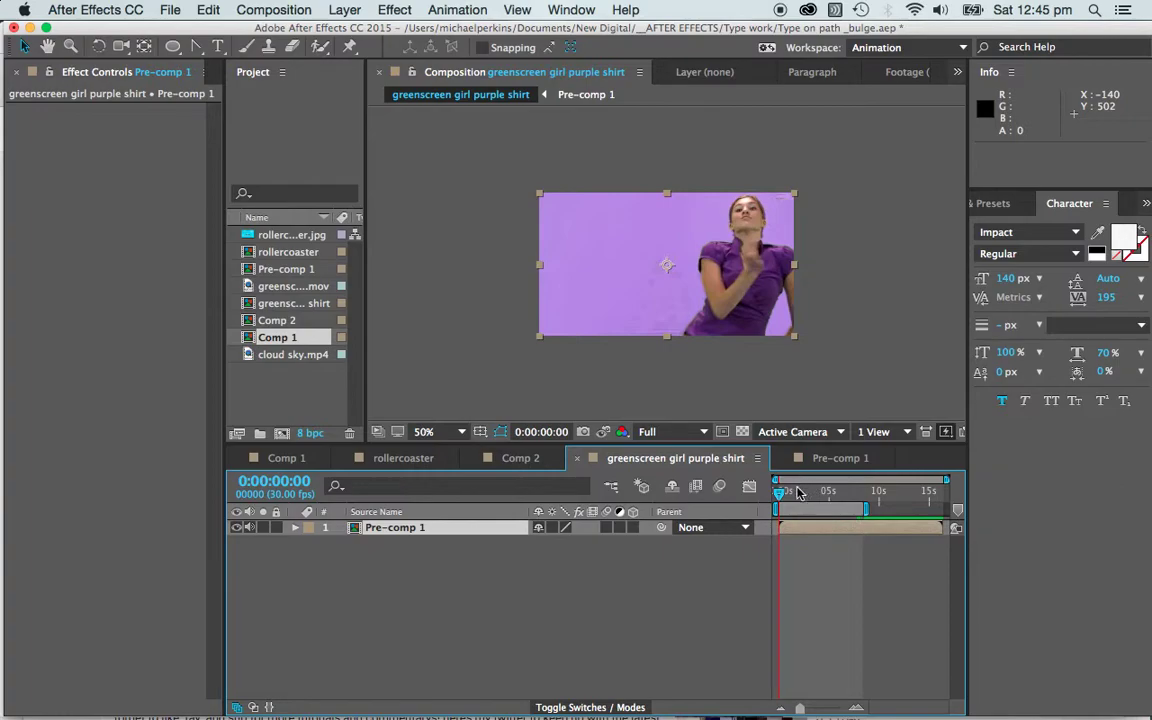
mouse_move(789, 500)
mouse_down()
mouse_move(860, 498)
mouse_move(802, 499)
mouse_up()
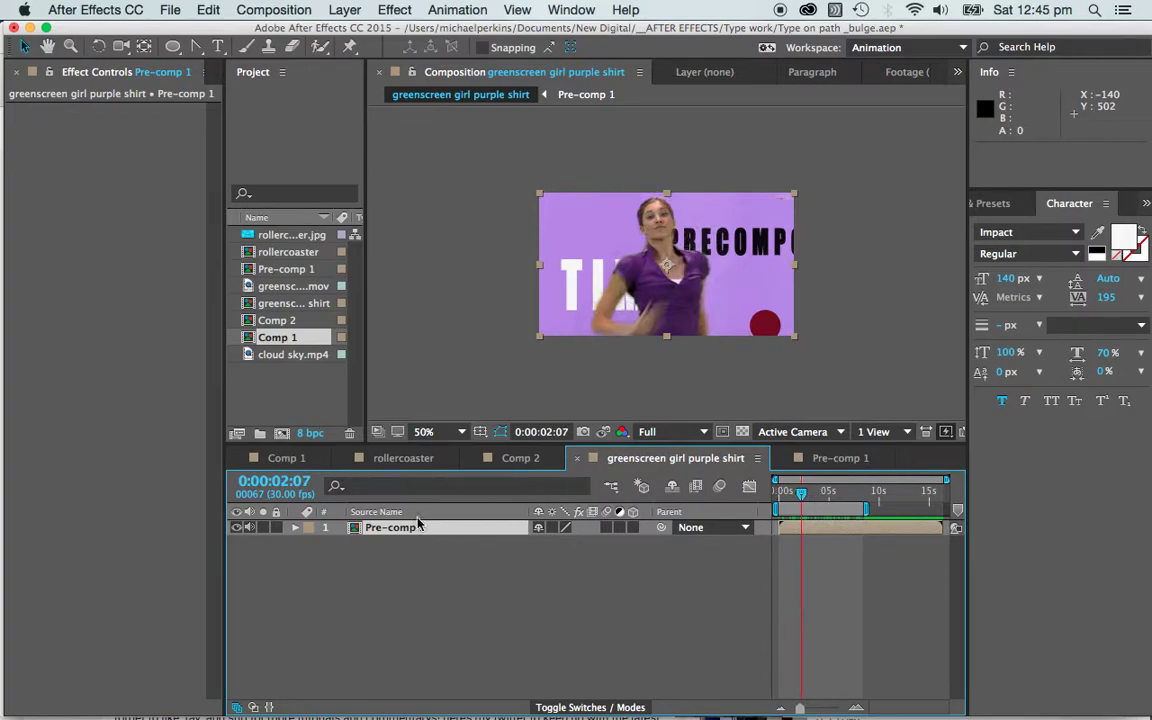
click(298, 573)
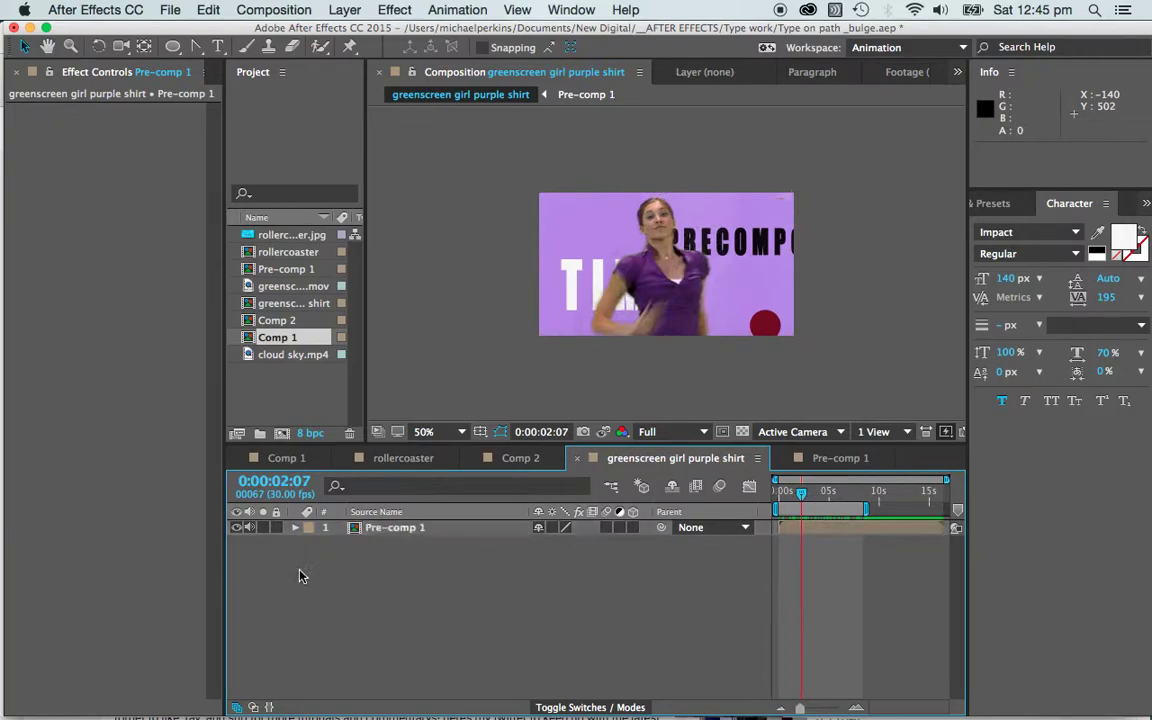
click(369, 530)
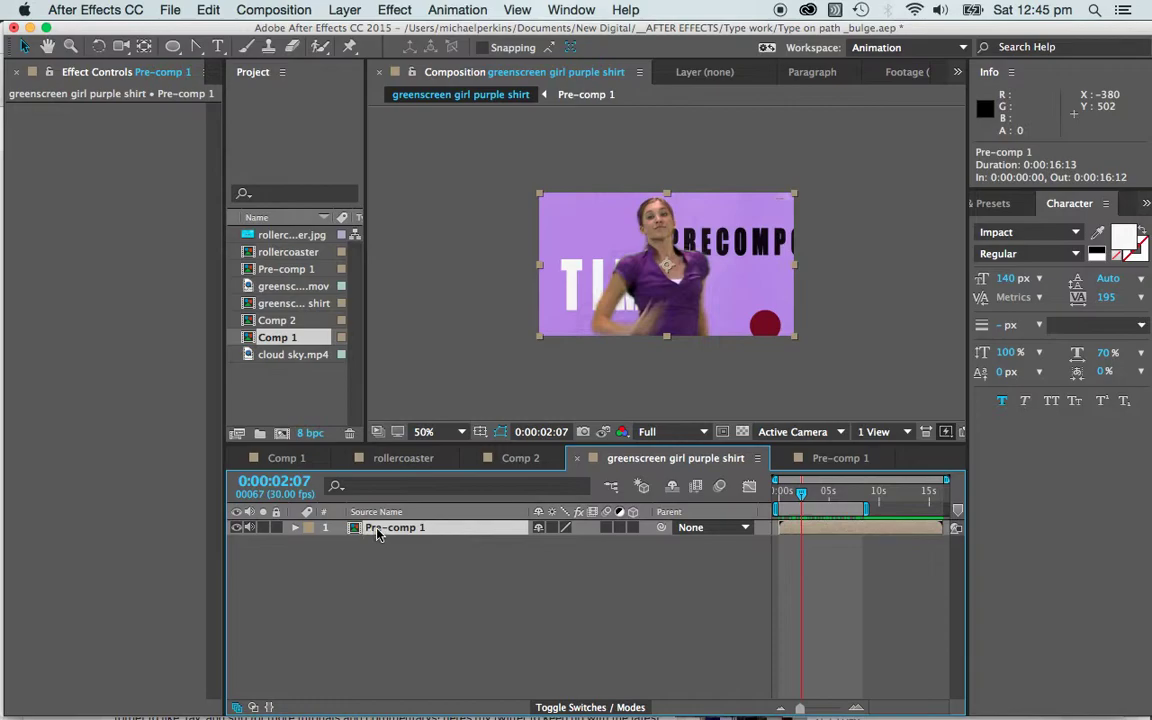
key(super+d)
- Shift the top Pre-comp 1 copy left and scale it up beside the other dancer
click(375, 565)
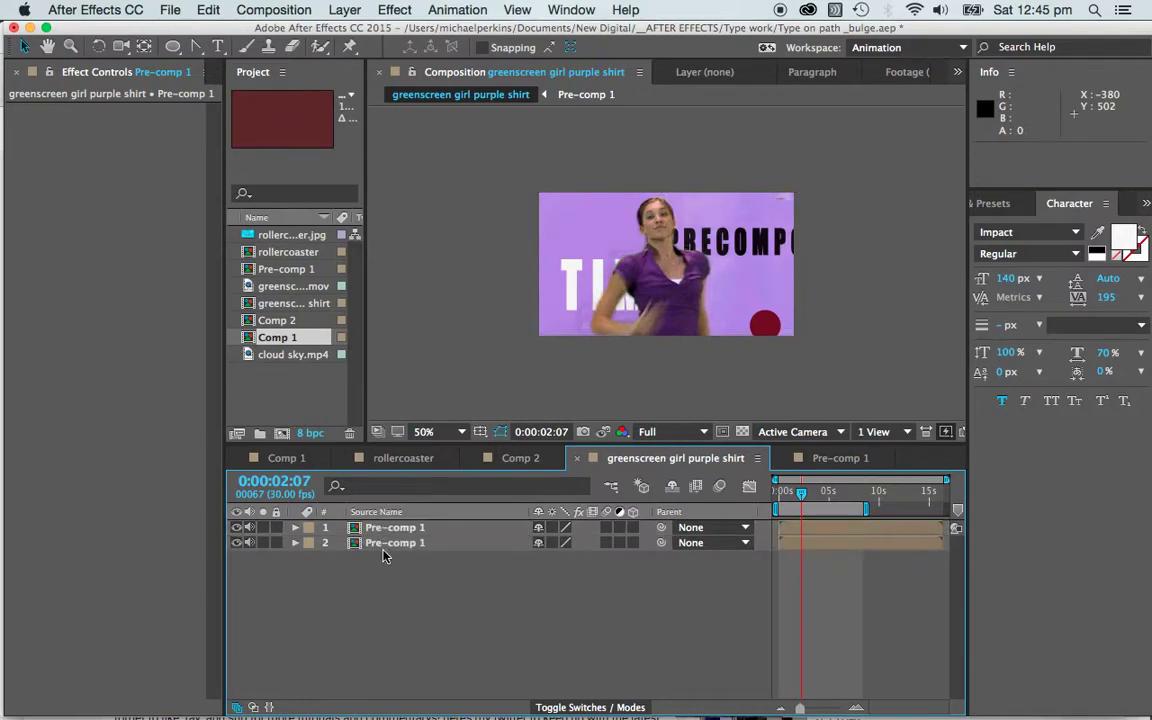
click(390, 528)
drag(652, 285, 581, 306)
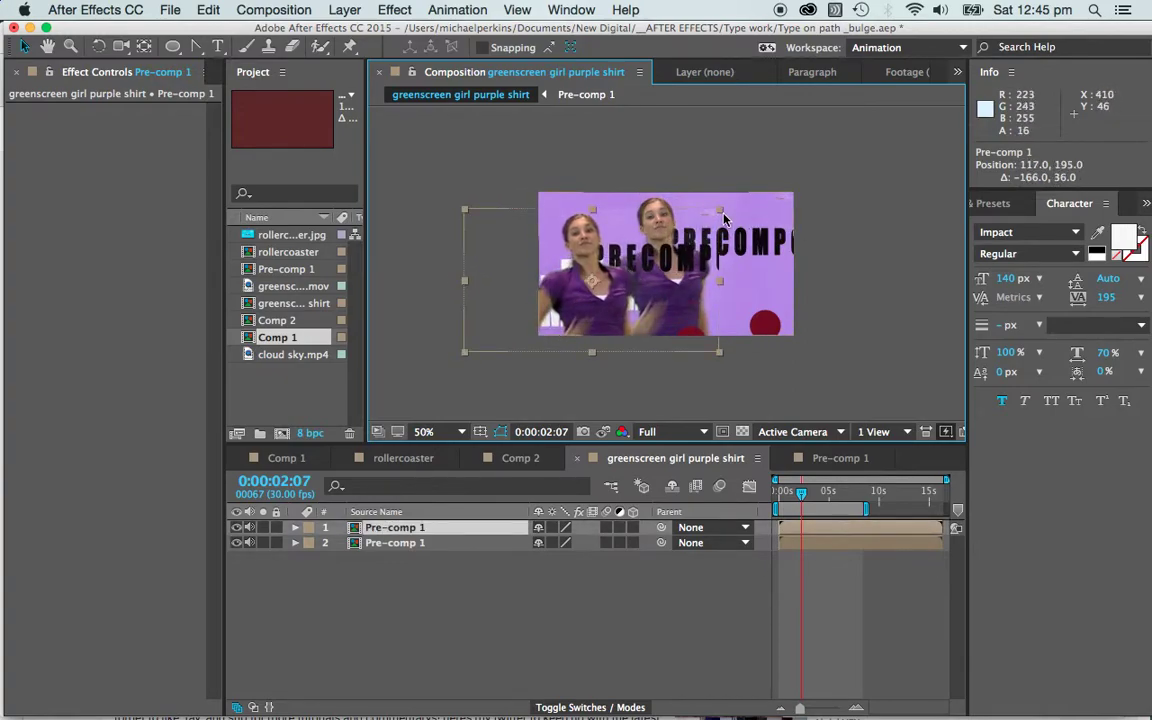
drag(718, 208, 775, 178)
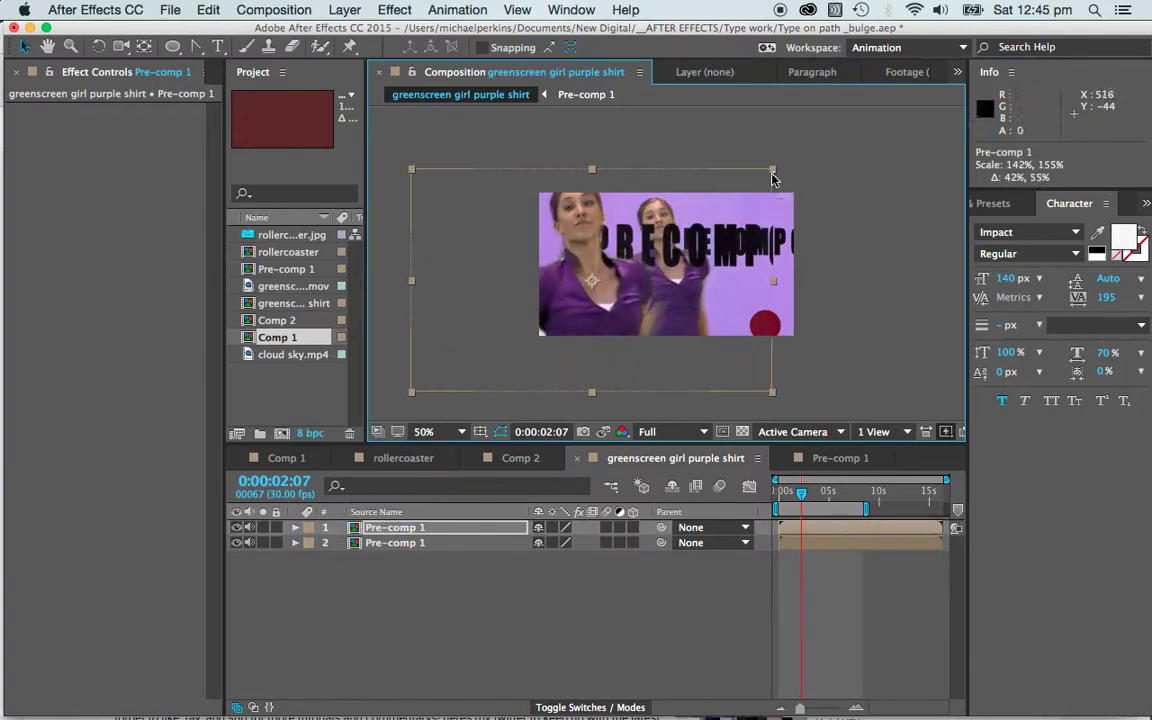
drag(643, 310, 768, 342)
click(884, 326)
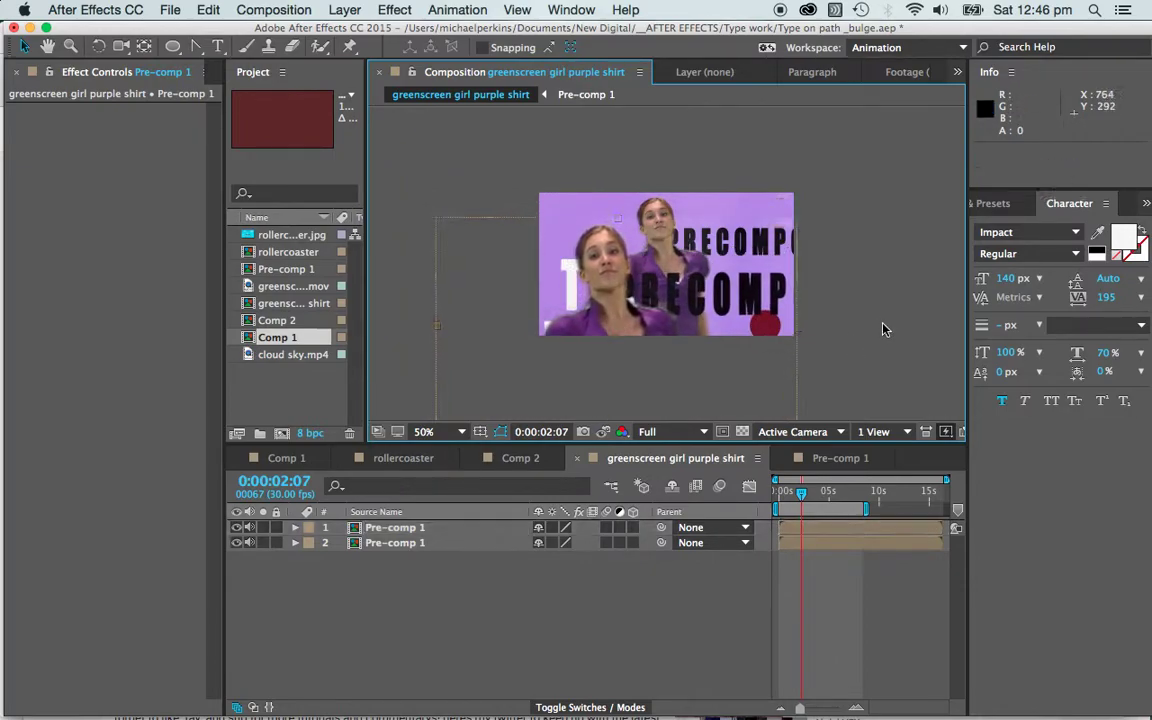
drag(801, 492, 776, 505)
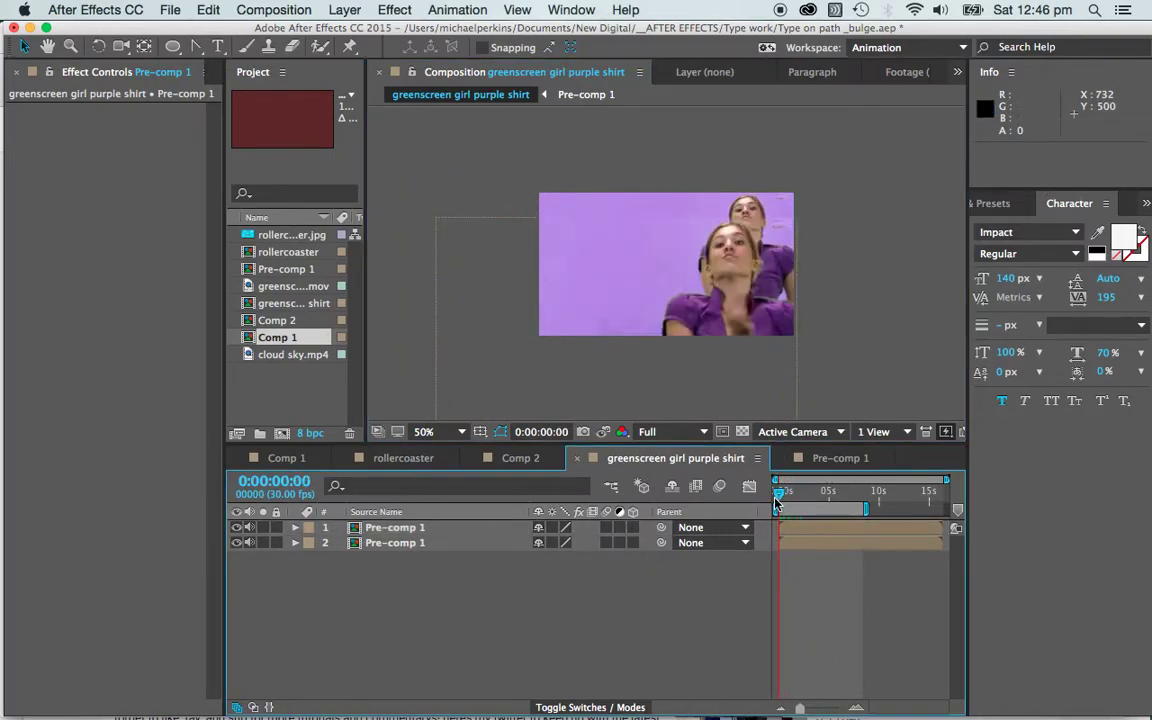
key(space)
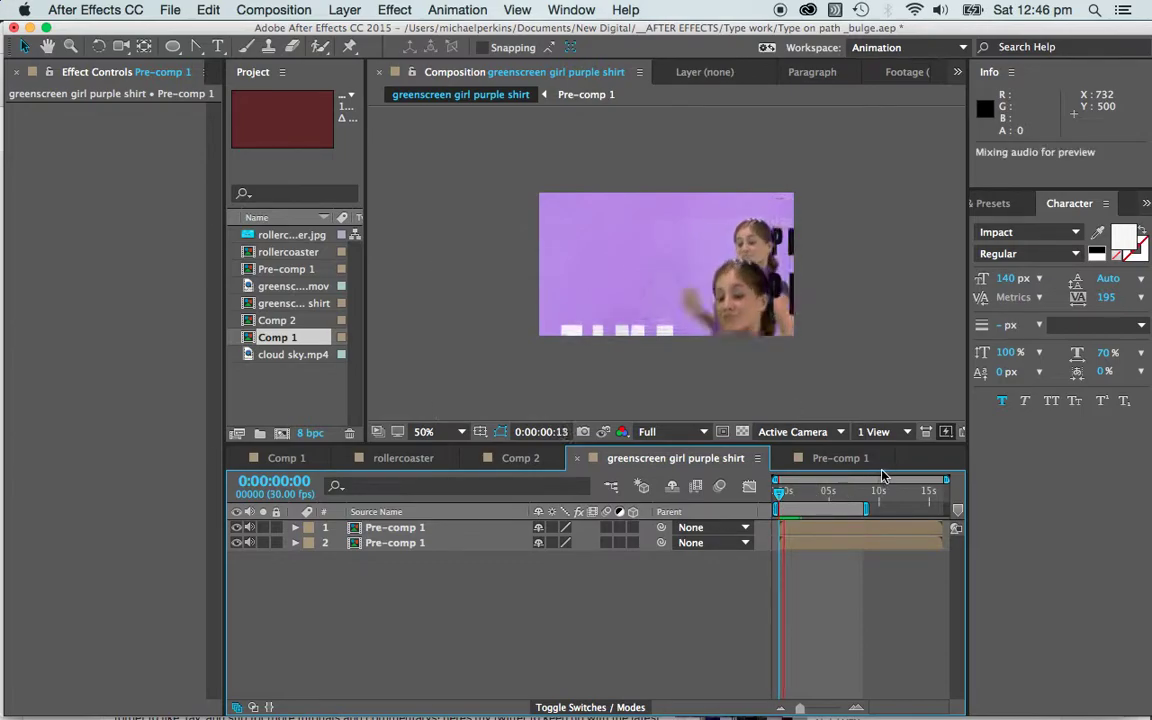